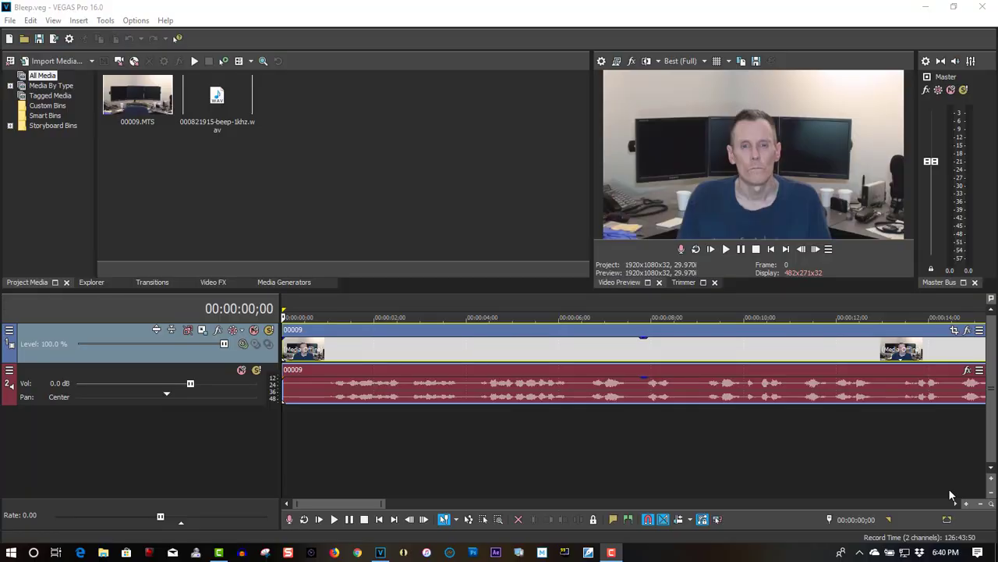
Preview the interview from the start until just past the 10-second mark.
{"action": "left_click", "coordinate": [563, 349]}
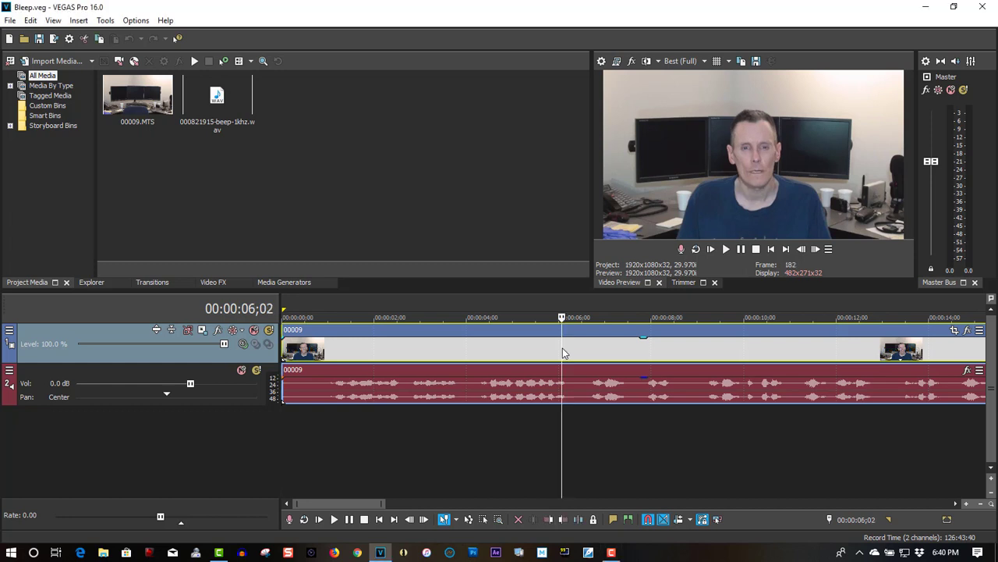
{"action": "key", "text": "s"}
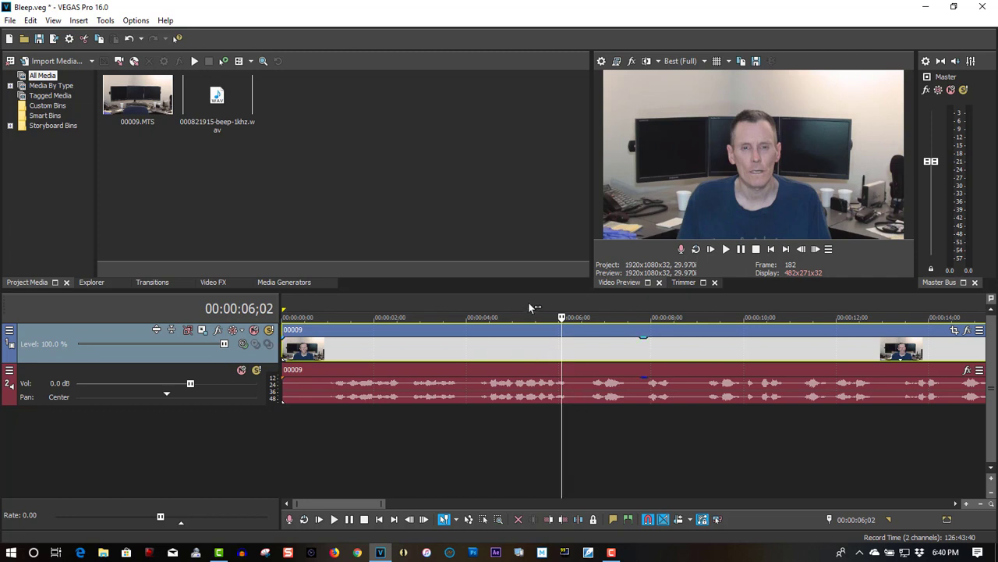
{"action": "left_click", "coordinate": [769, 250]}
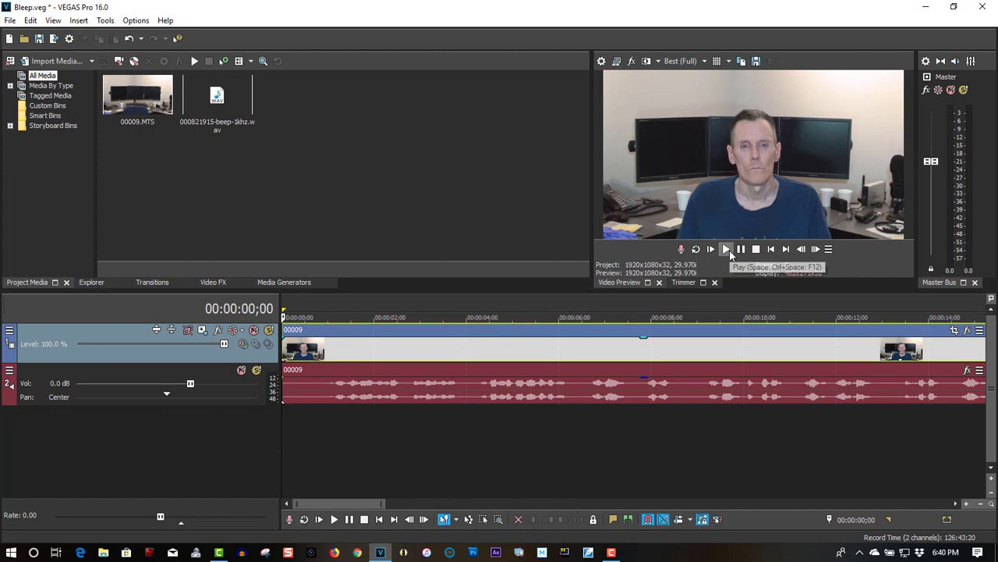
{"action": "left_click", "coordinate": [729, 249]}
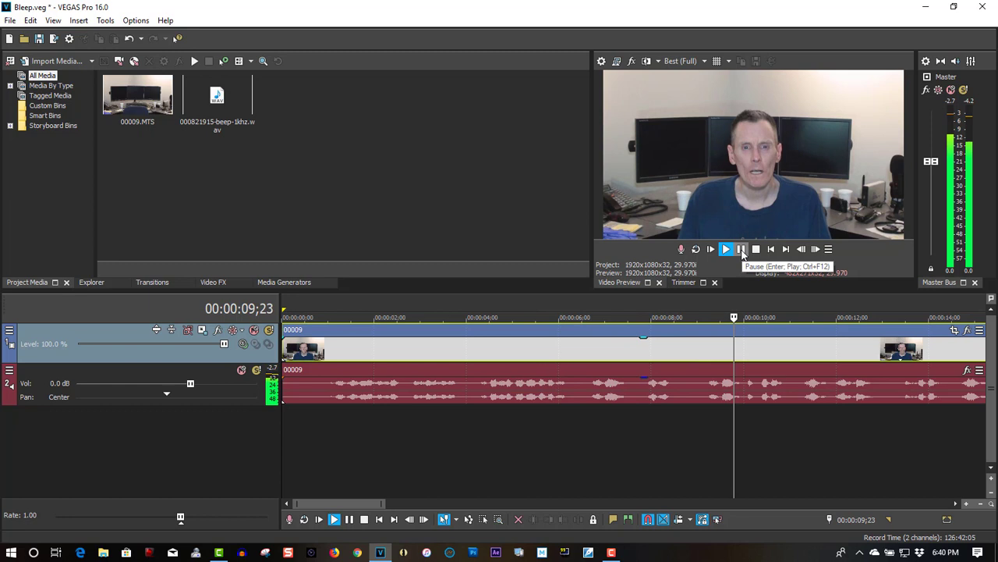
{"action": "left_click", "coordinate": [742, 249]}
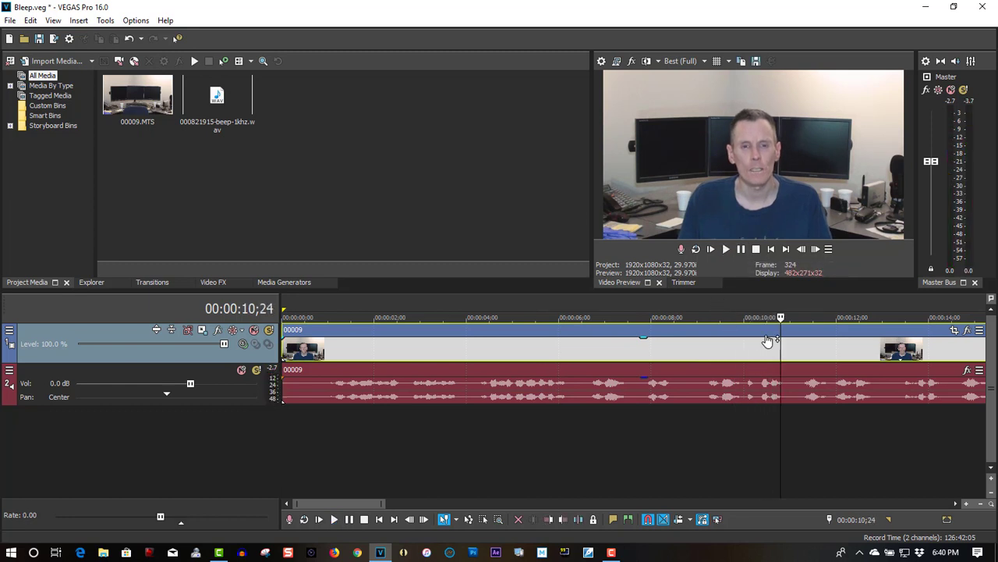
Replay the swear word around 10;02, leaving the playhead at 10;07.
{"action": "left_click", "coordinate": [745, 299]}
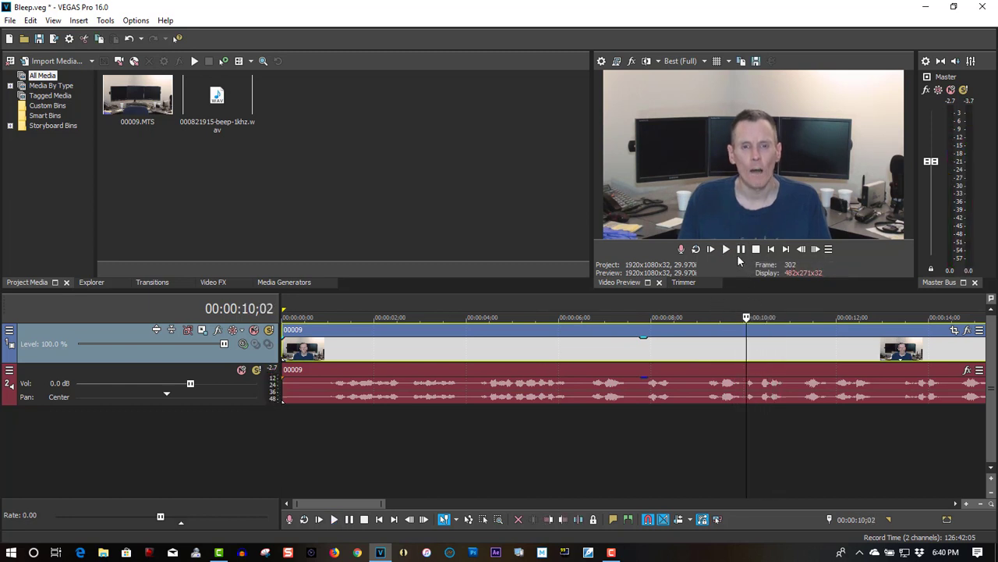
{"action": "left_click", "coordinate": [727, 250]}
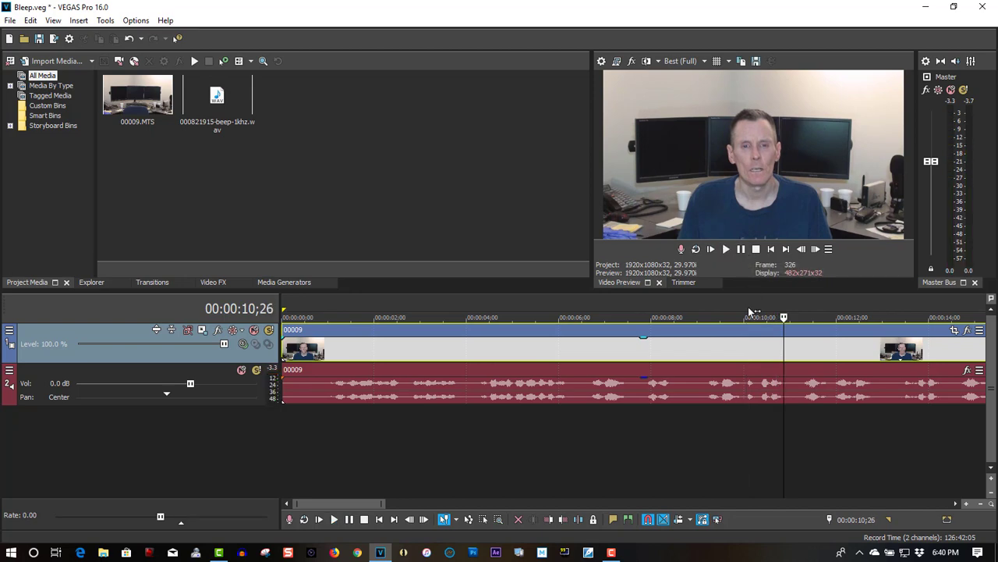
{"action": "left_click", "coordinate": [754, 304]}
{"action": "left_click", "coordinate": [727, 254]}
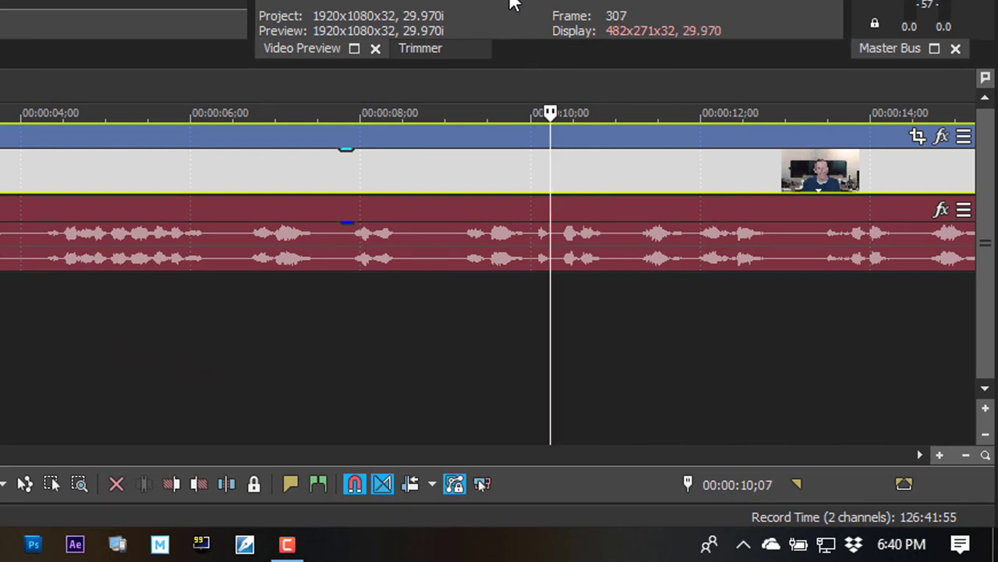
Split the audio at 10;08 and 10;27, then drag that piece's gain to -Inf dB.
{"action": "key", "text": "space"}
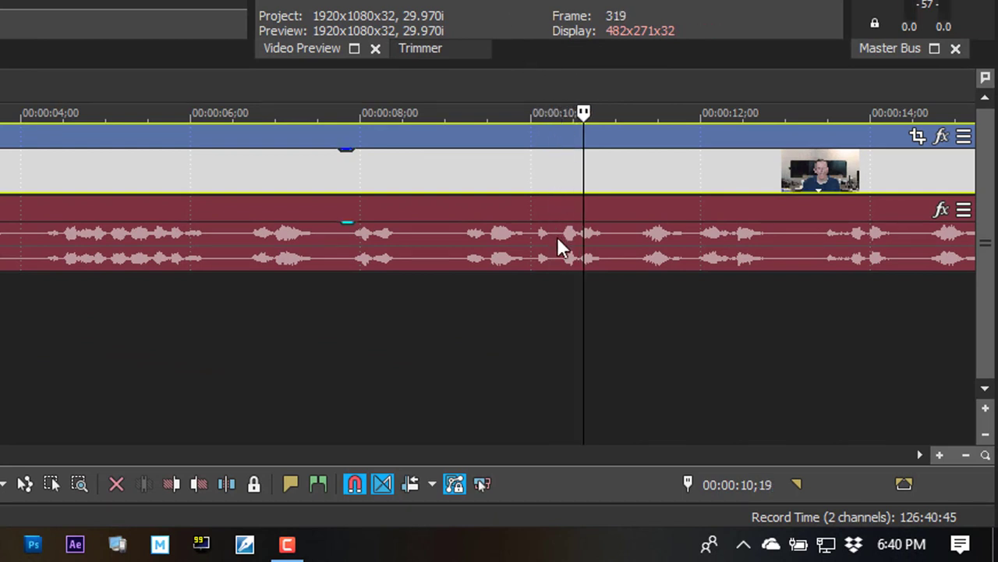
{"action": "left_click", "coordinate": [551, 282]}
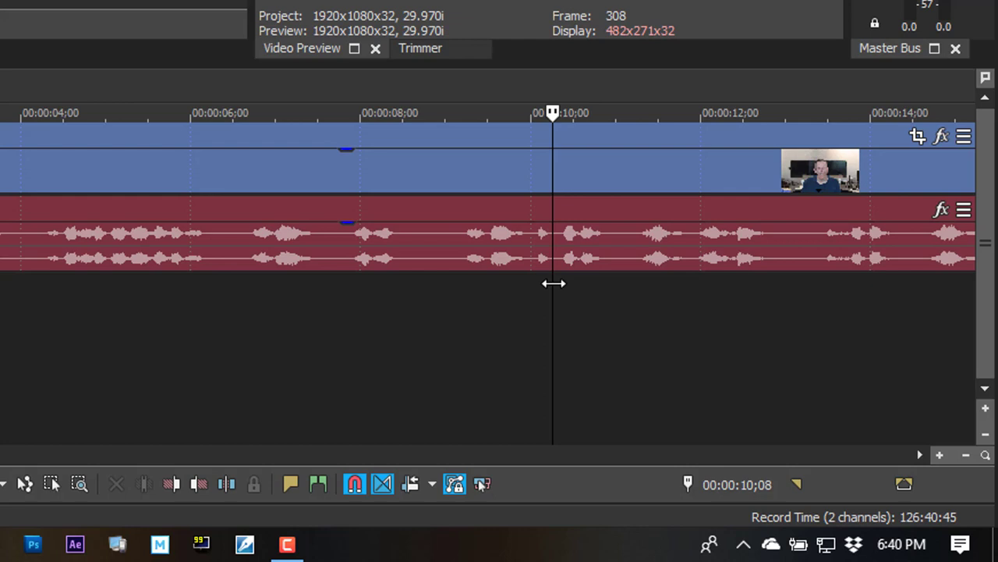
{"action": "key", "text": "s"}
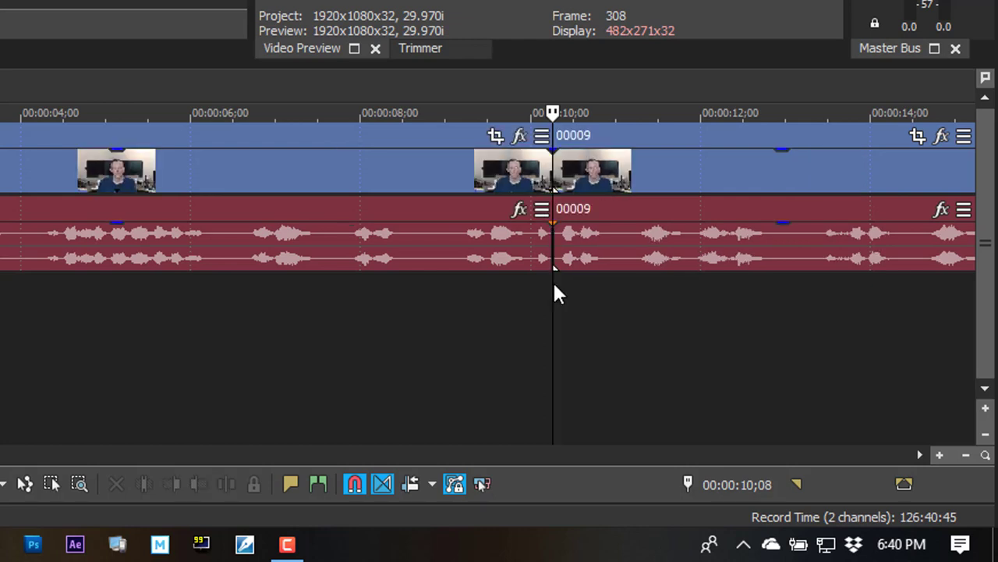
{"action": "left_click", "coordinate": [607, 270]}
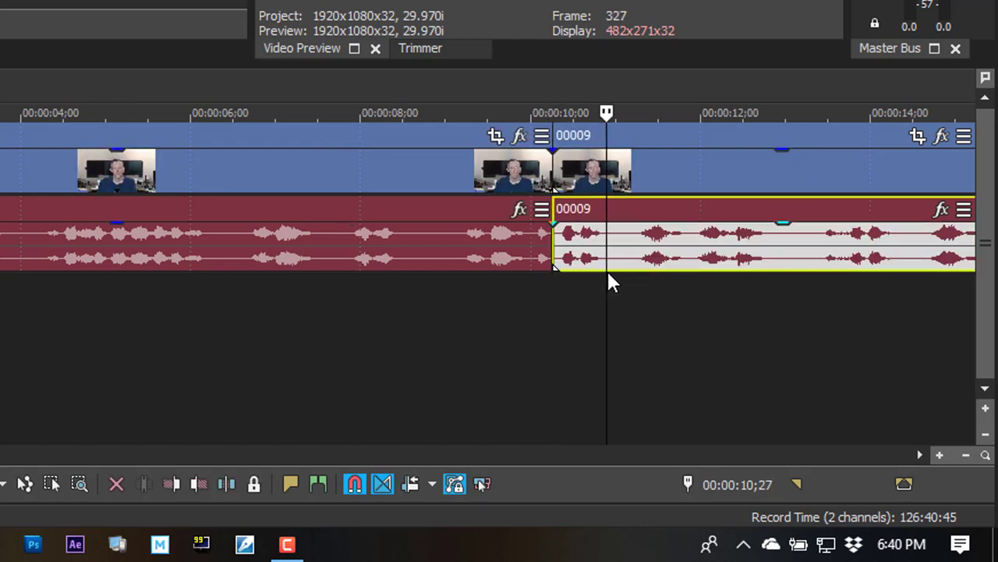
{"action": "key", "text": "s"}
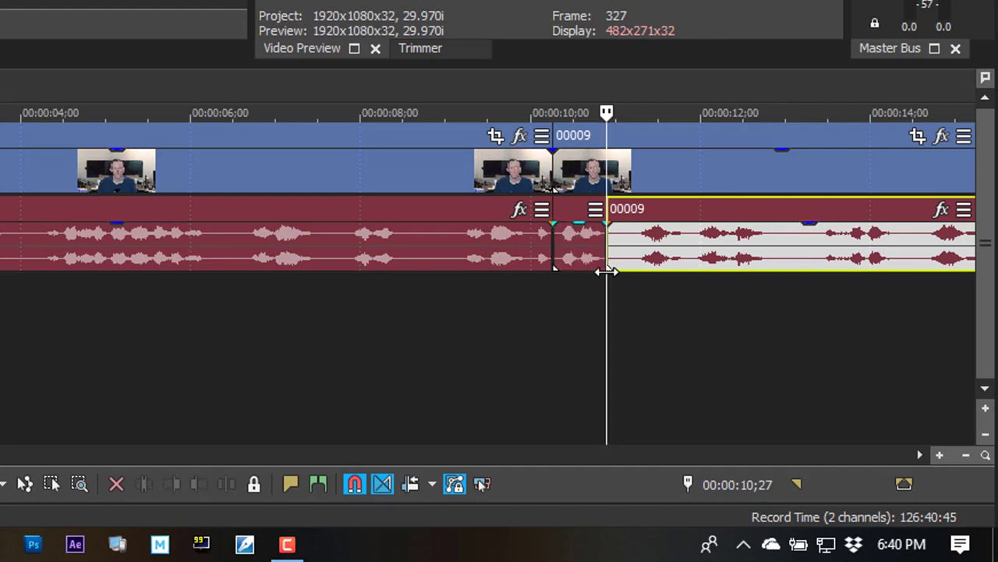
{"action": "left_click_drag", "start_coordinate": [582, 229], "coordinate": [582, 283]}
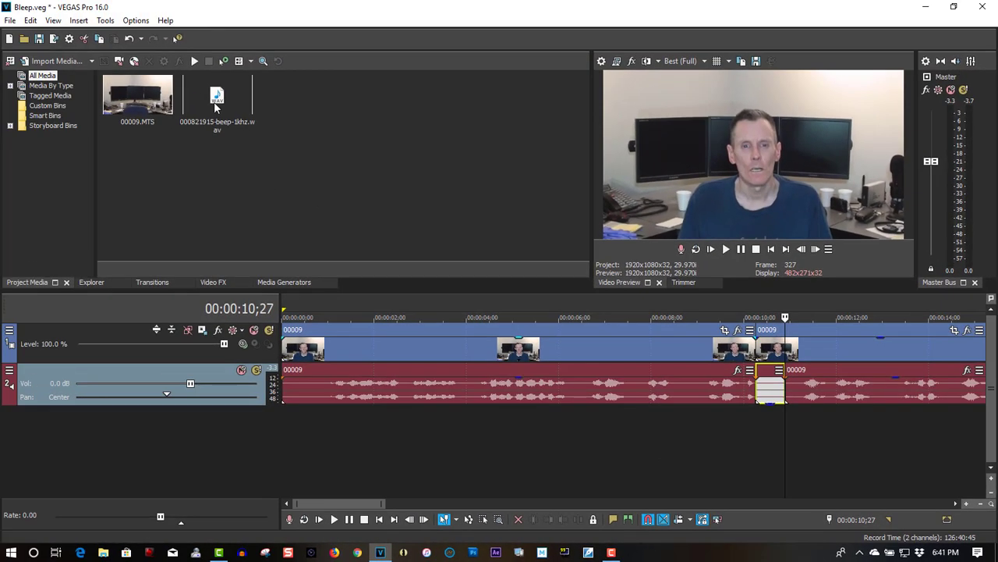
Add the 1kHz beep WAV on a new track 3 at 10;08, trimmed to the muted gap.
{"action": "left_click", "coordinate": [217, 108]}
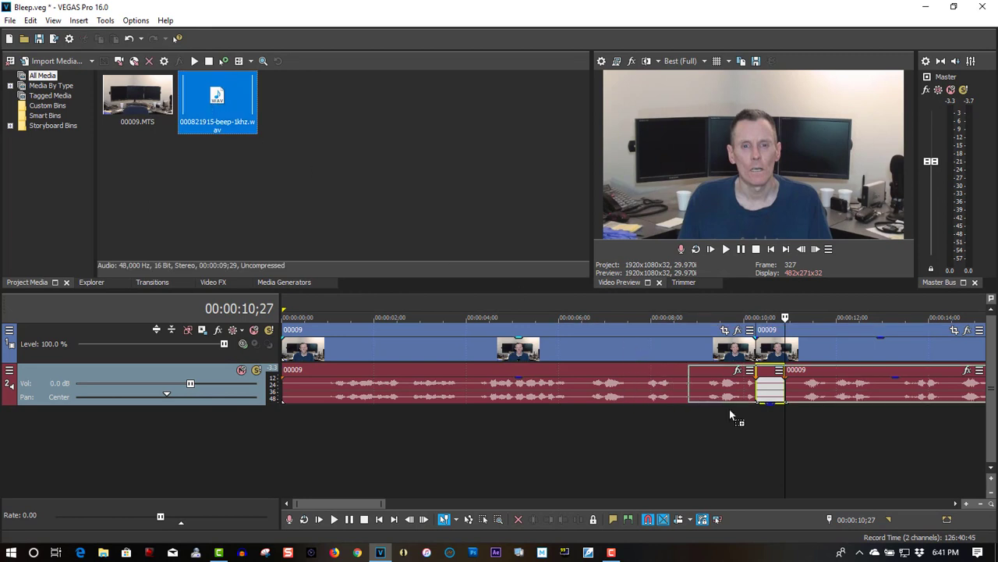
{"action": "left_click_drag", "start_coordinate": [347, 195], "coordinate": [763, 424]}
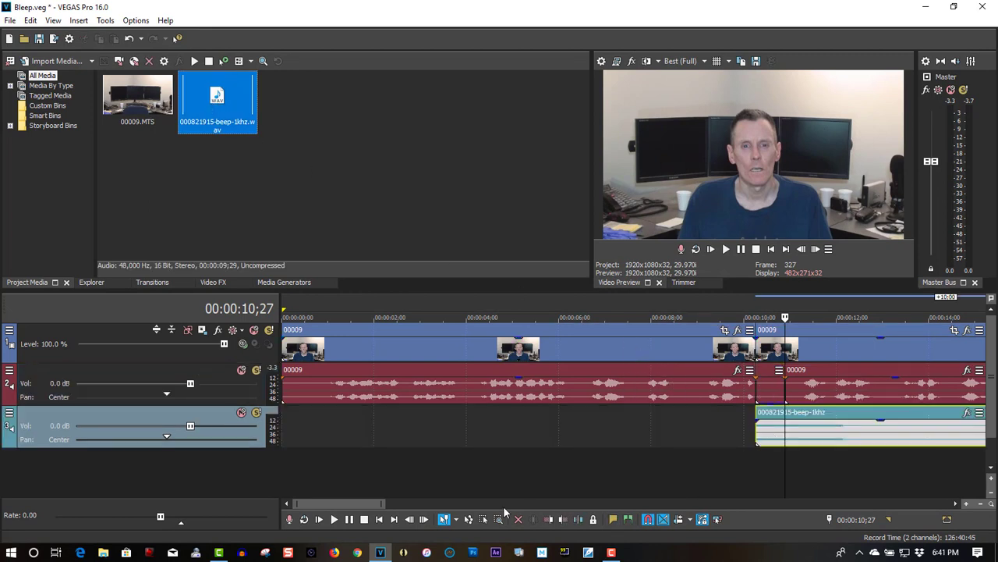
{"action": "left_click_drag", "start_coordinate": [348, 503], "coordinate": [382, 503]}
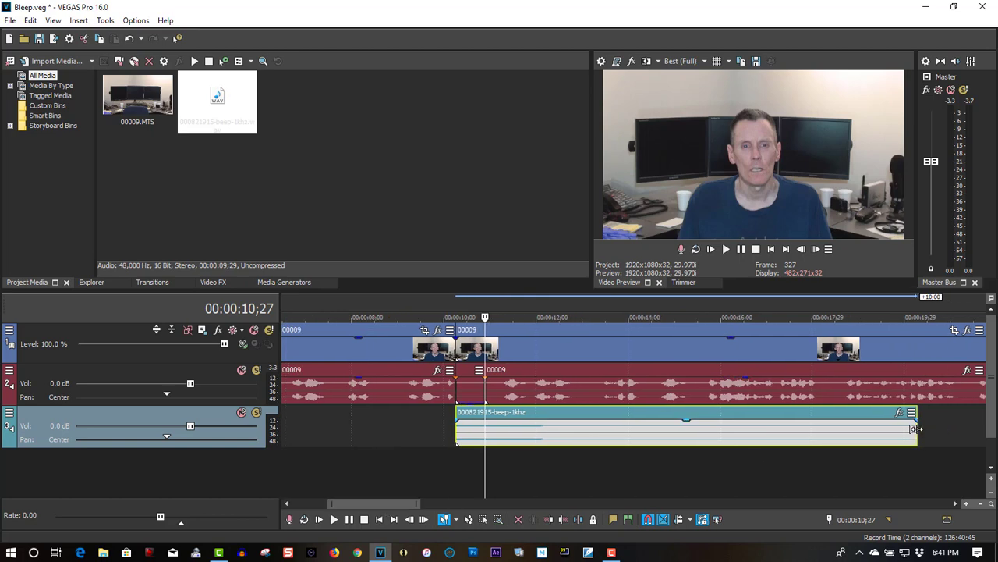
{"action": "left_click_drag", "start_coordinate": [917, 432], "coordinate": [489, 434]}
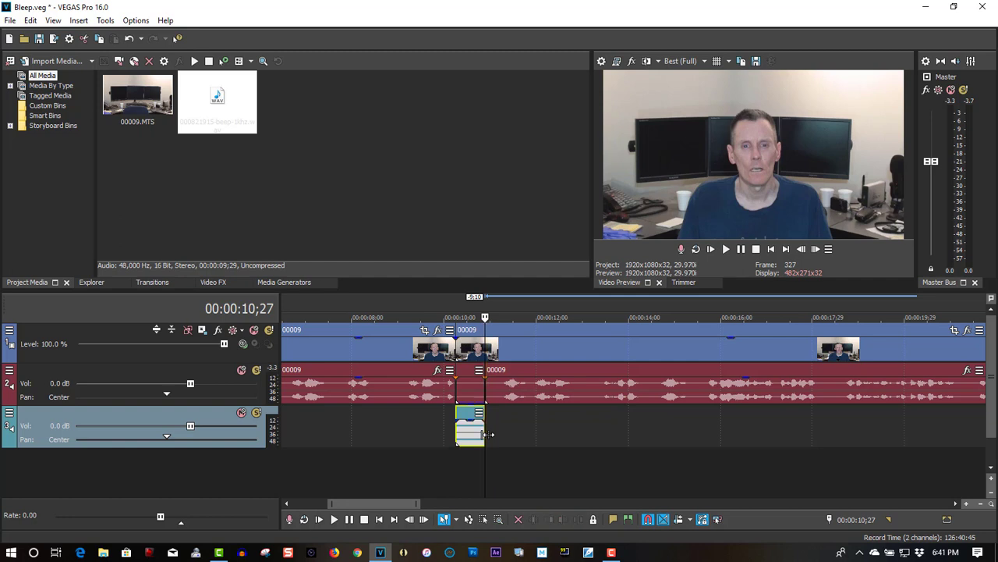
{"action": "left_click", "coordinate": [443, 429]}
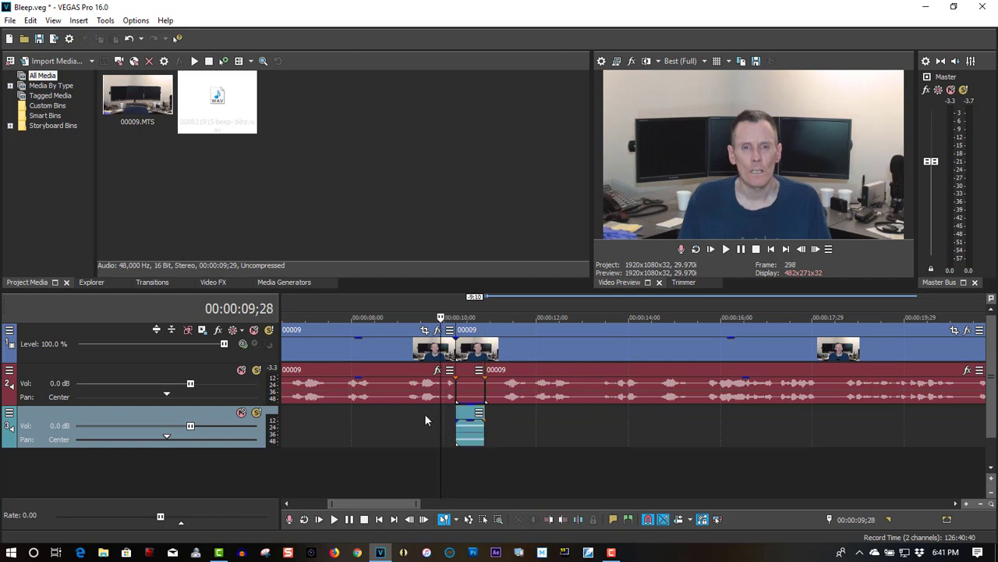
{"action": "left_click", "coordinate": [414, 424]}
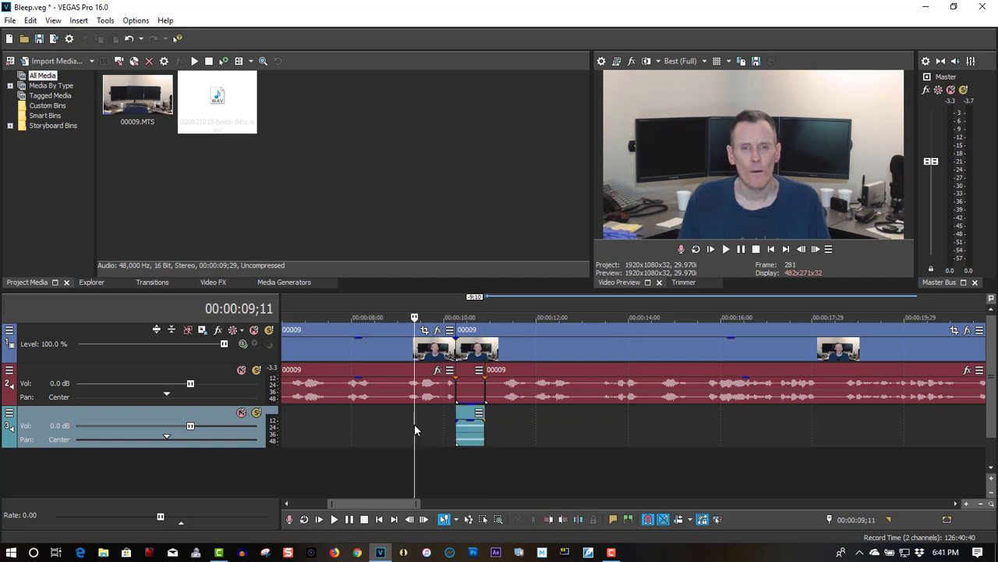
{"action": "left_click", "coordinate": [726, 250]}
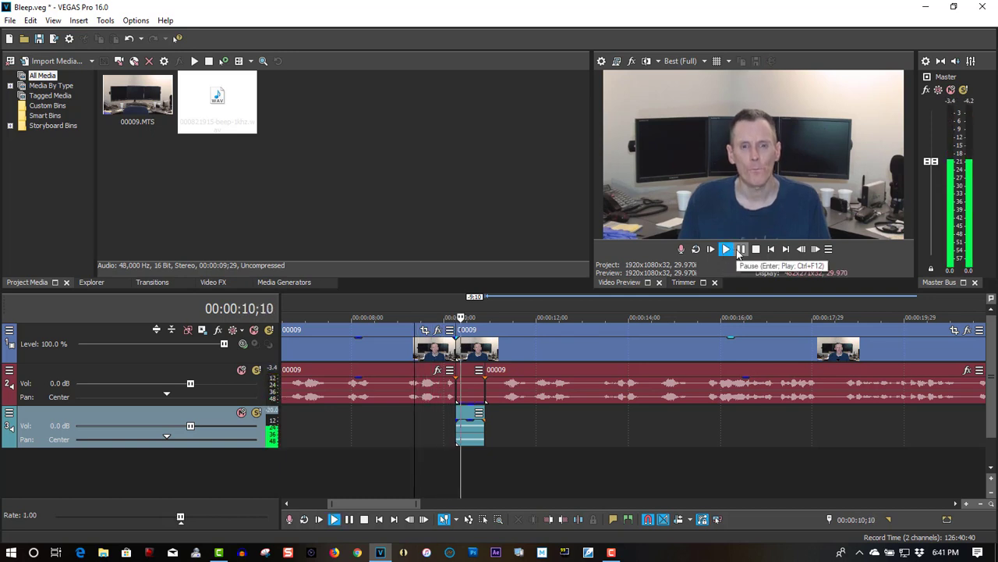
{"action": "left_click", "coordinate": [741, 249]}
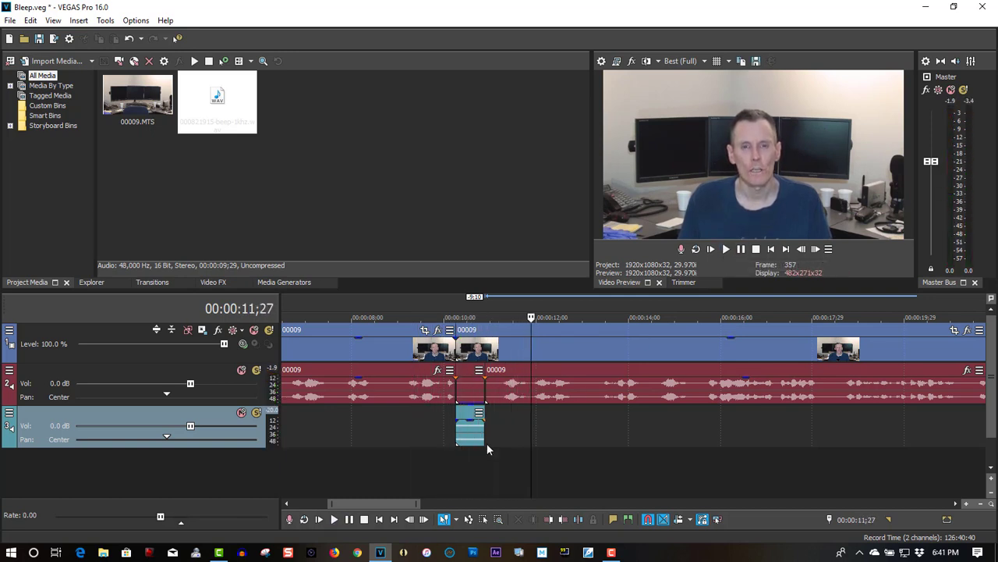
{"action": "left_click_drag", "start_coordinate": [387, 504], "coordinate": [406, 503]}
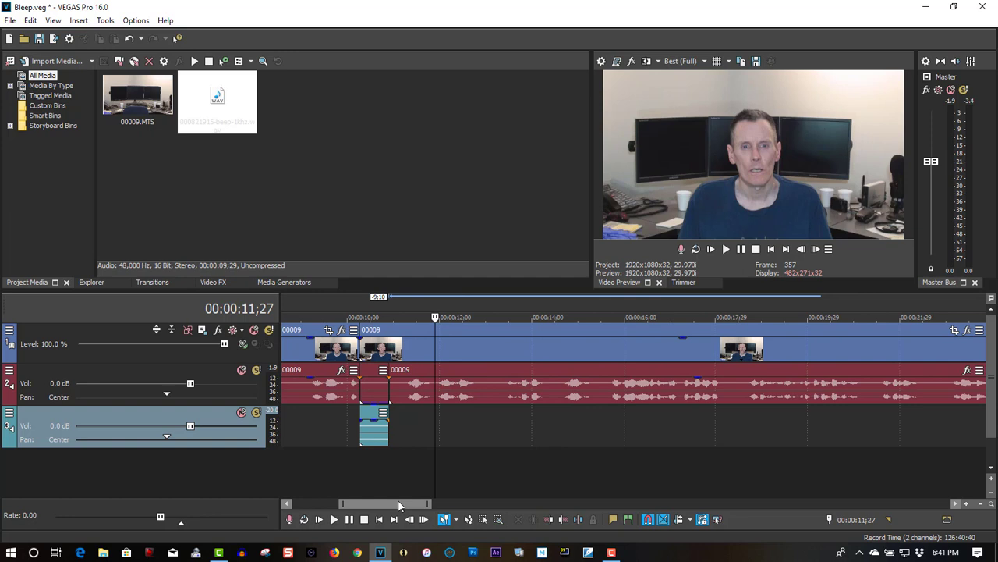
{"action": "left_click", "coordinate": [728, 249]}
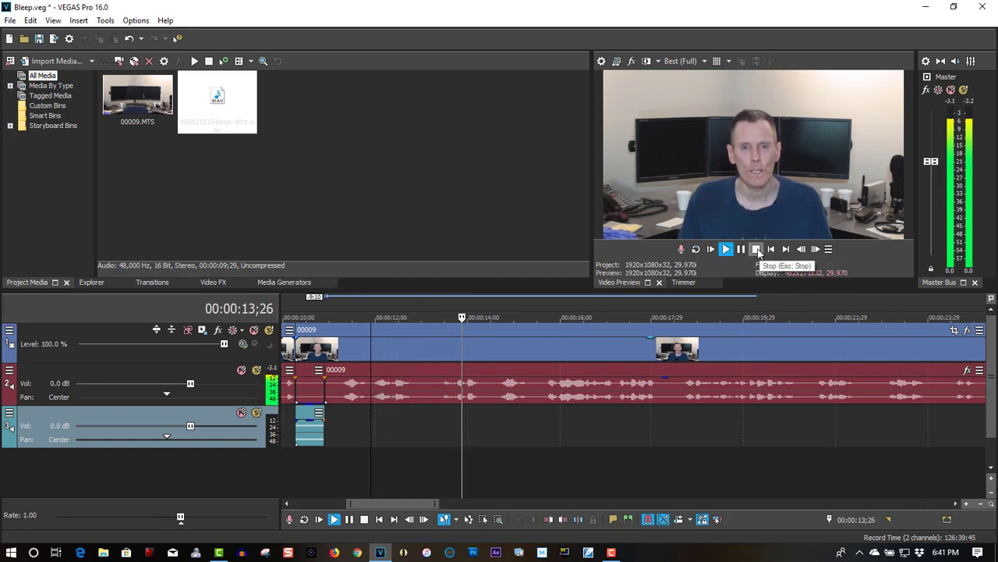
{"action": "left_click", "coordinate": [756, 249]}
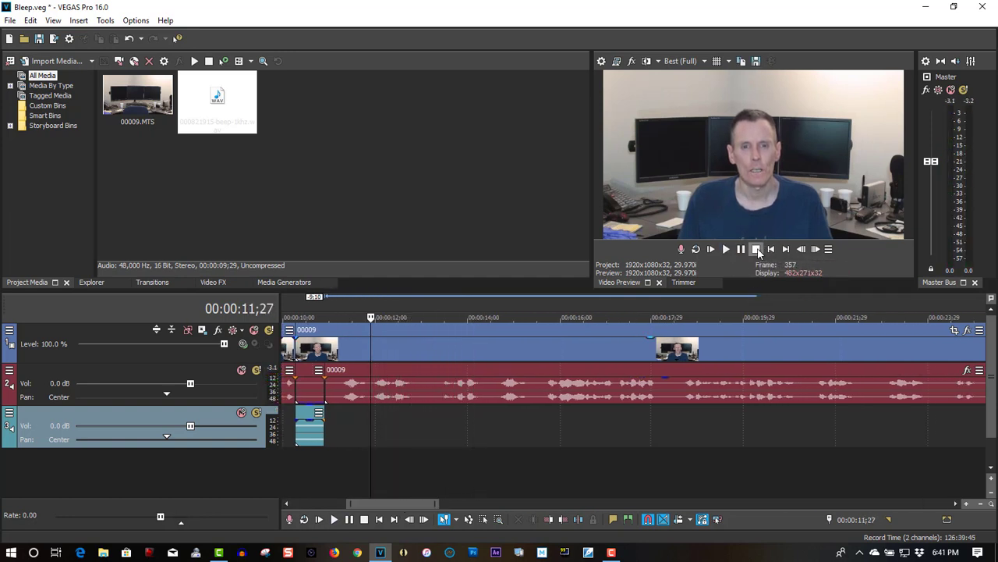
{"action": "left_click", "coordinate": [362, 419]}
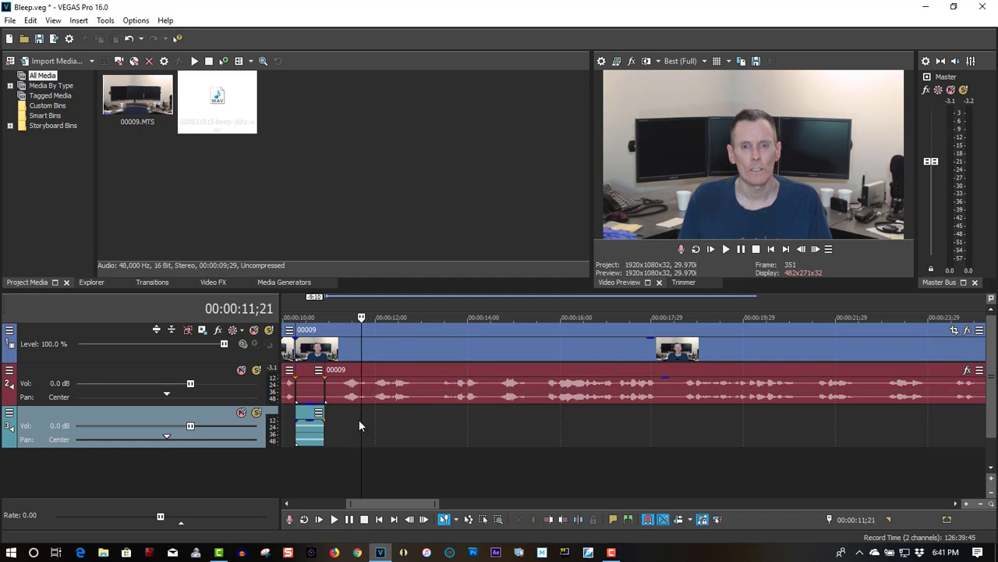
{"action": "left_click", "coordinate": [371, 418]}
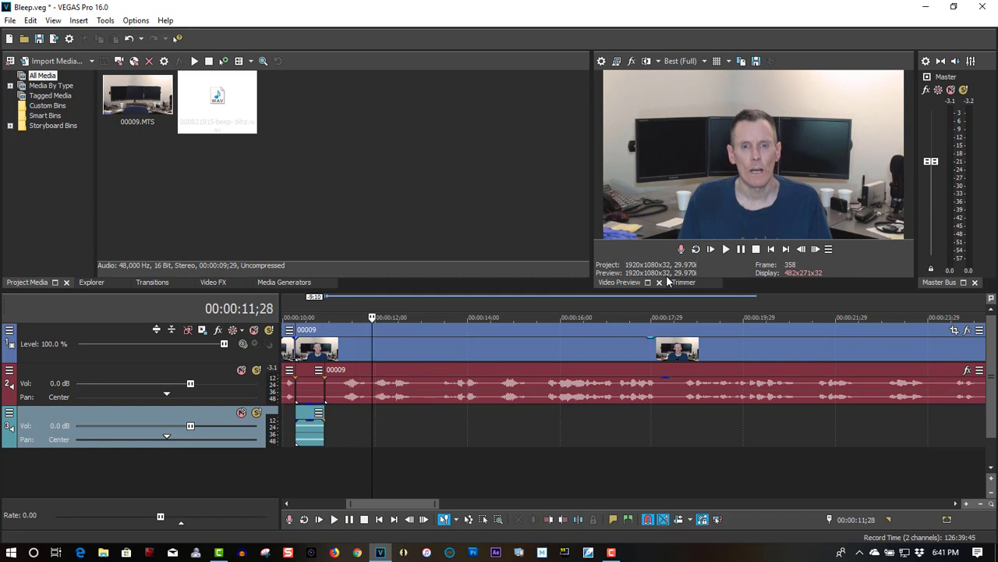
{"action": "left_click", "coordinate": [725, 249]}
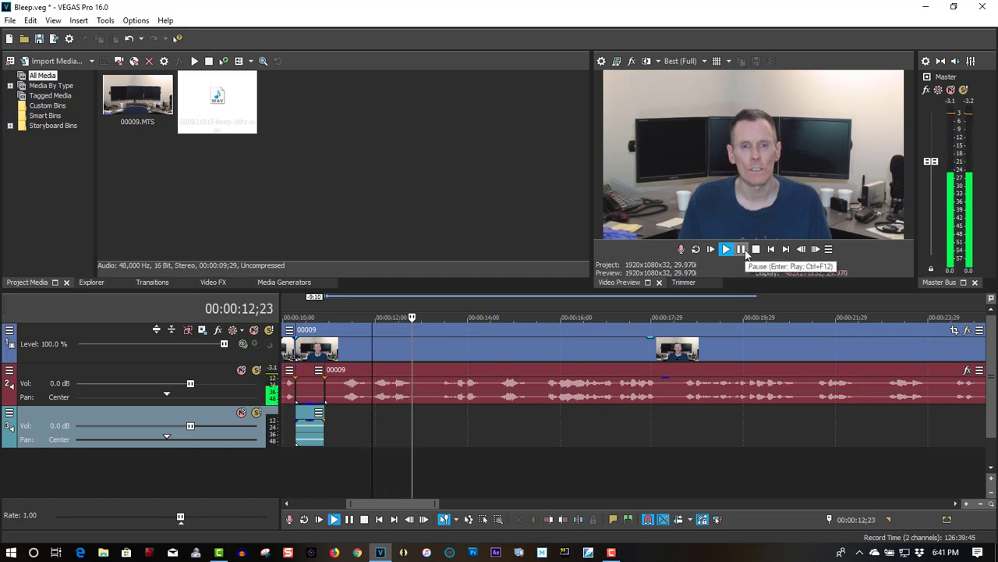
{"action": "left_click", "coordinate": [743, 250]}
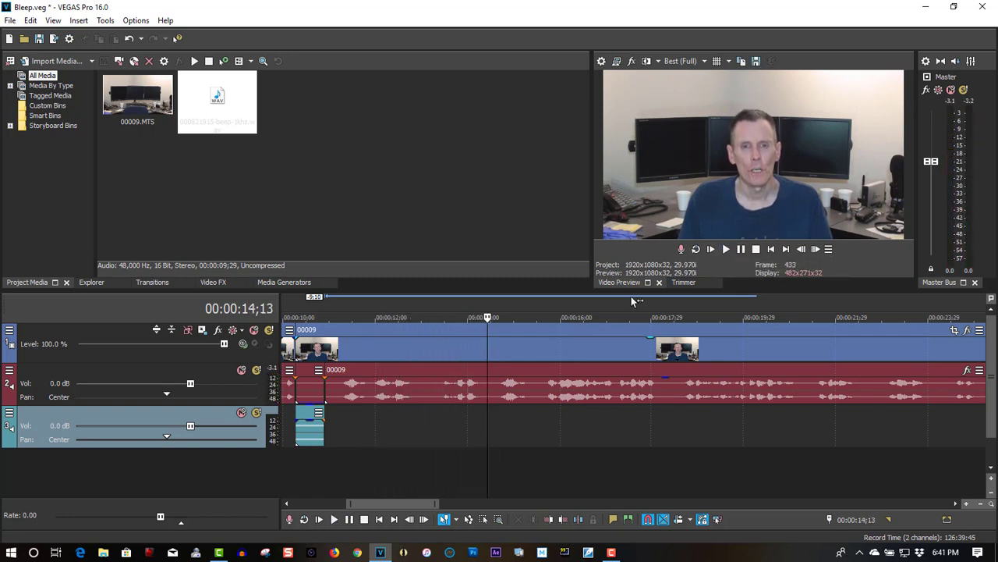
{"action": "left_click", "coordinate": [443, 407]}
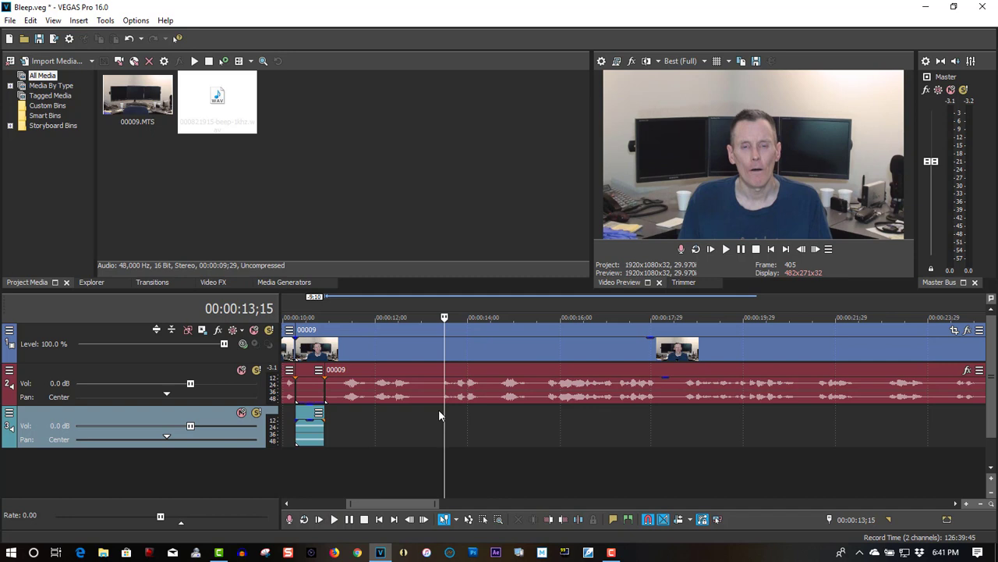
{"action": "left_click", "coordinate": [438, 409]}
{"action": "left_click", "coordinate": [725, 250]}
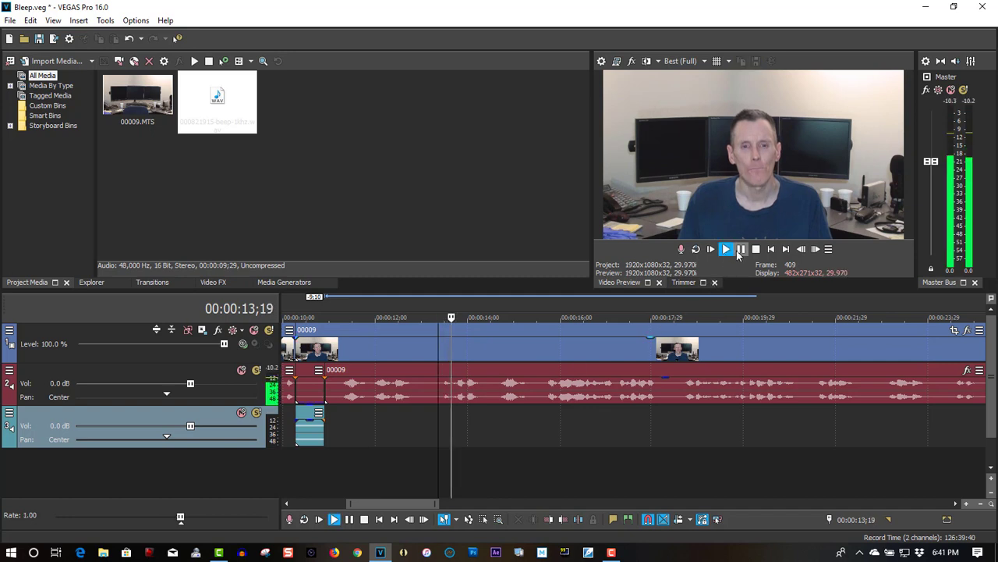
{"action": "left_click", "coordinate": [741, 250]}
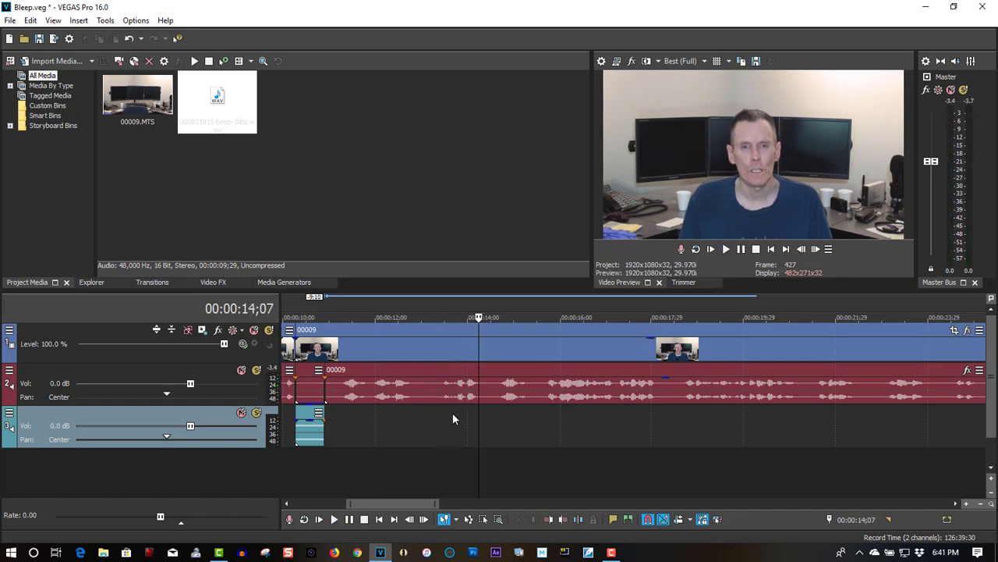
{"action": "left_click", "coordinate": [452, 413]}
{"action": "left_click", "coordinate": [724, 249]}
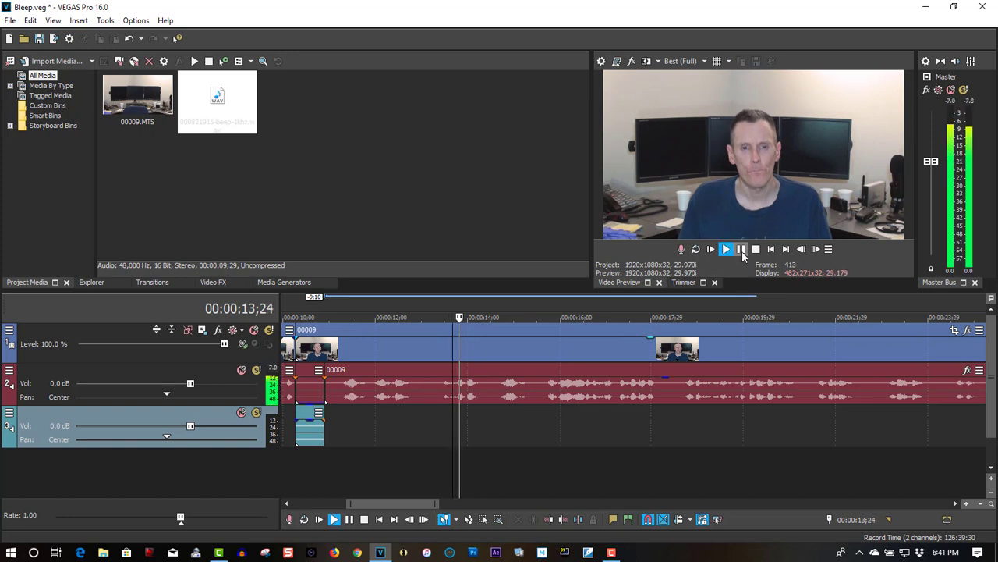
Confirm the second swear word and split the interview audio at 13;21 and 14;10.
{"action": "left_click", "coordinate": [452, 404]}
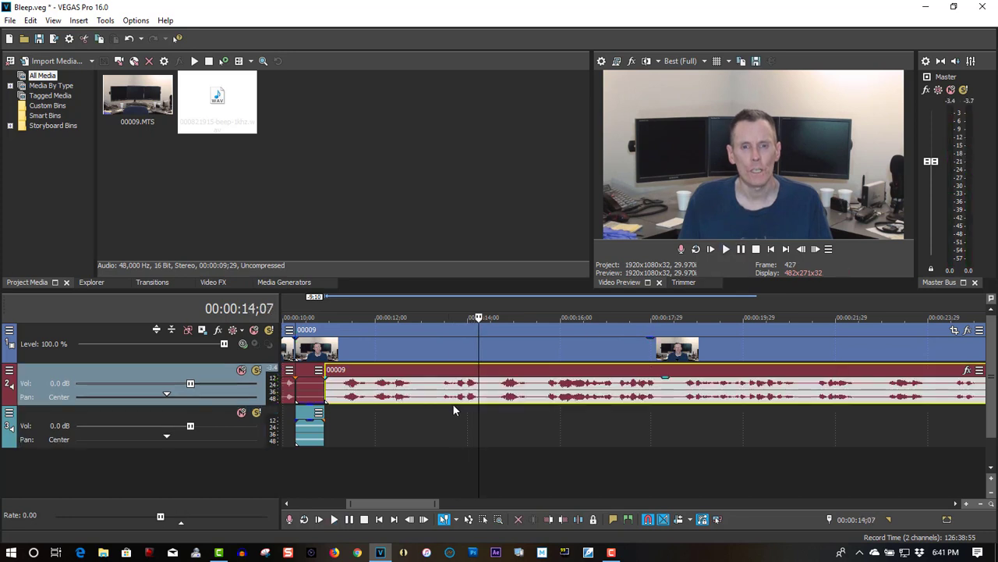
{"action": "left_click", "coordinate": [724, 251]}
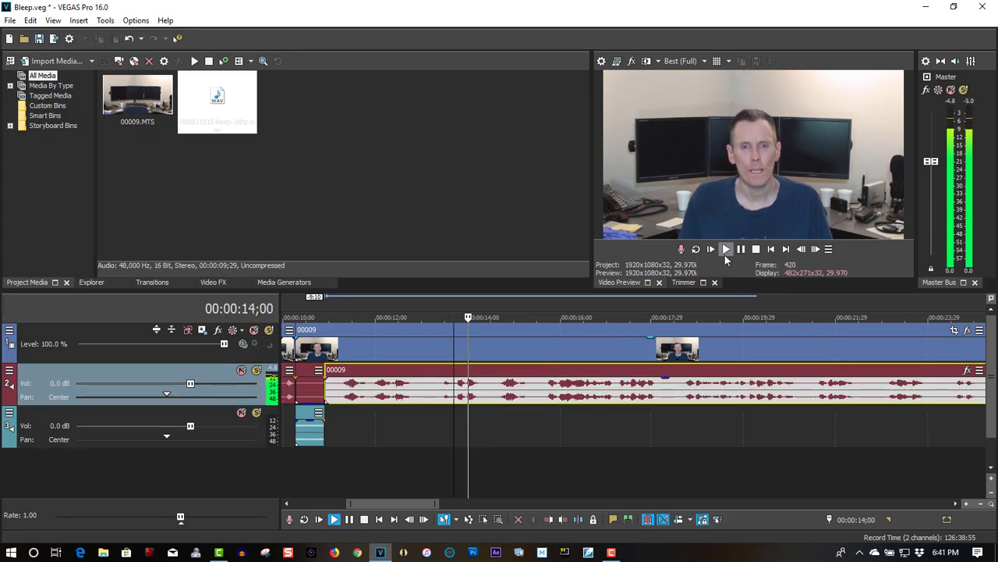
{"action": "left_click", "coordinate": [741, 251]}
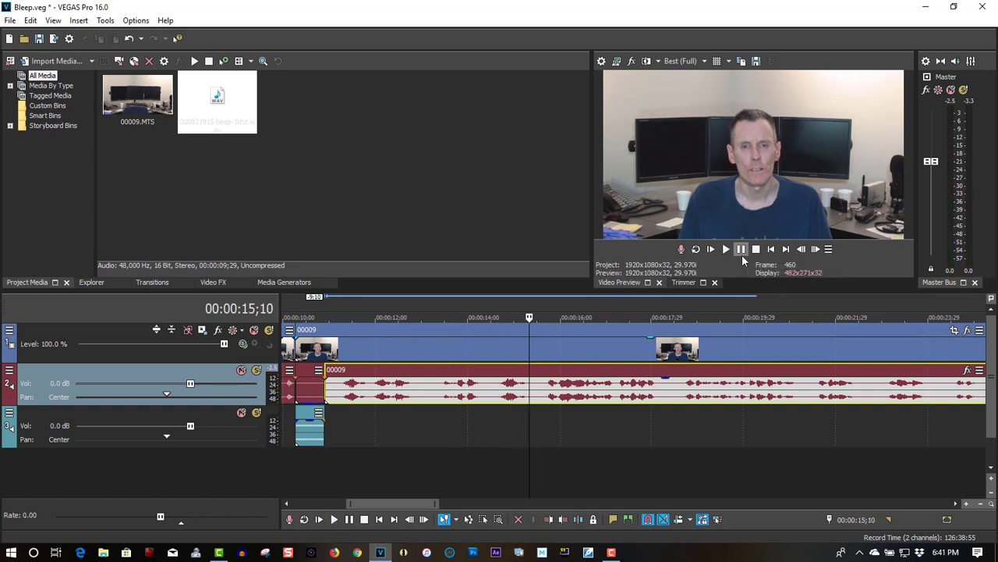
{"action": "left_click", "coordinate": [452, 404]}
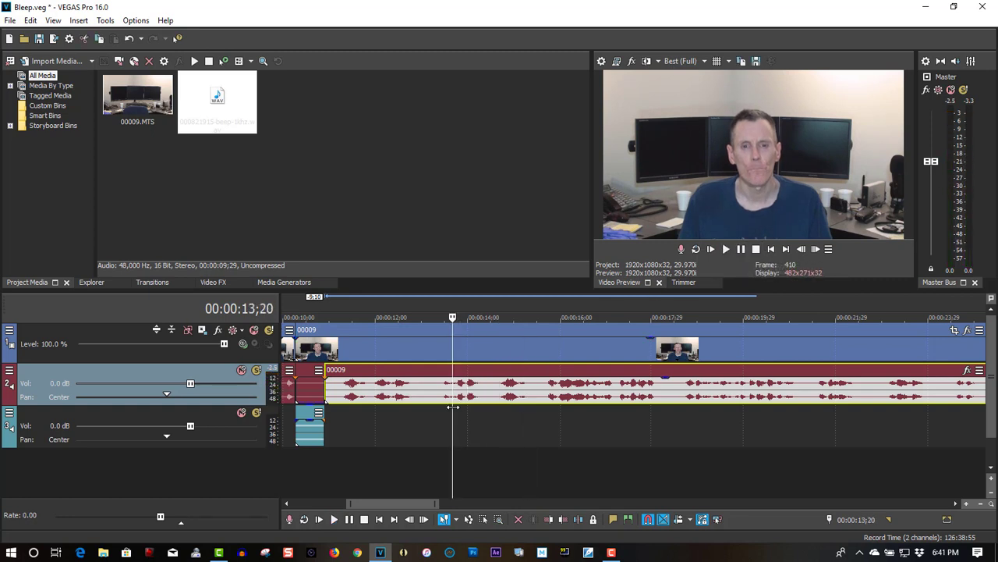
{"action": "left_click", "coordinate": [454, 399]}
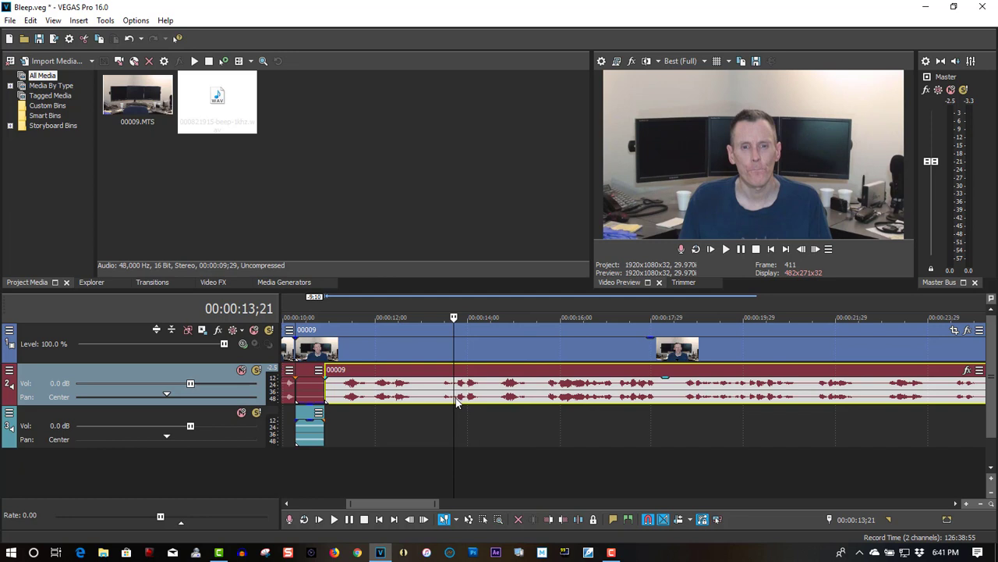
{"action": "key", "text": "s"}
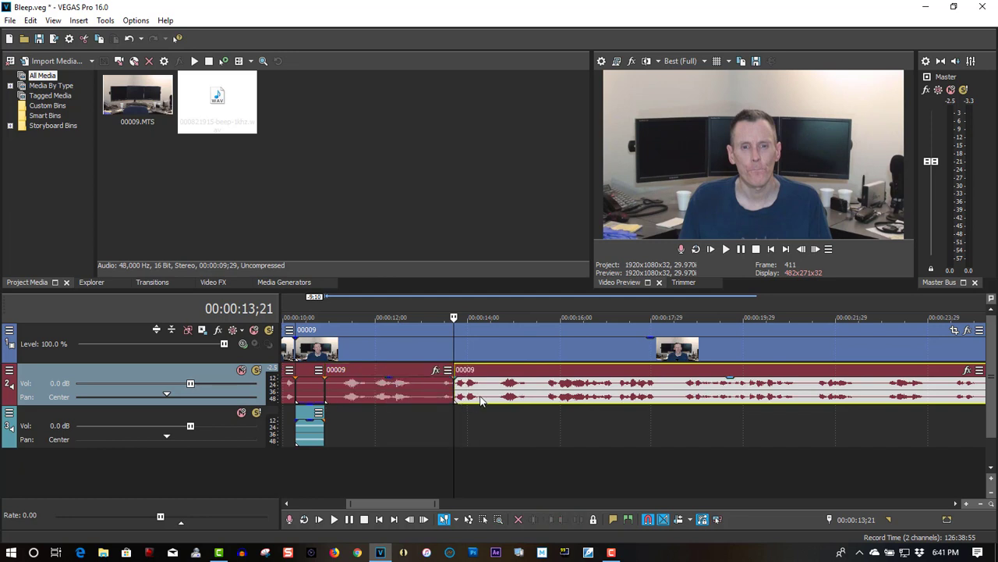
{"action": "left_click", "coordinate": [484, 399]}
{"action": "key", "text": "s"}
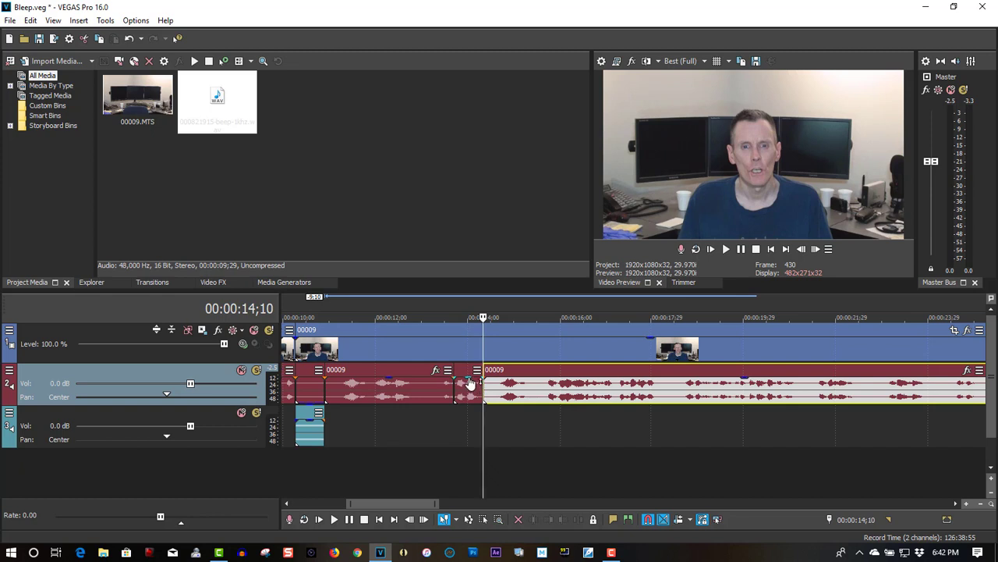
Mute the 13;21–14;10 piece and cover it with a trimmed beep clip on track 3.
{"action": "left_click", "coordinate": [470, 385]}
{"action": "left_click_drag", "start_coordinate": [471, 385], "coordinate": [471, 403]}
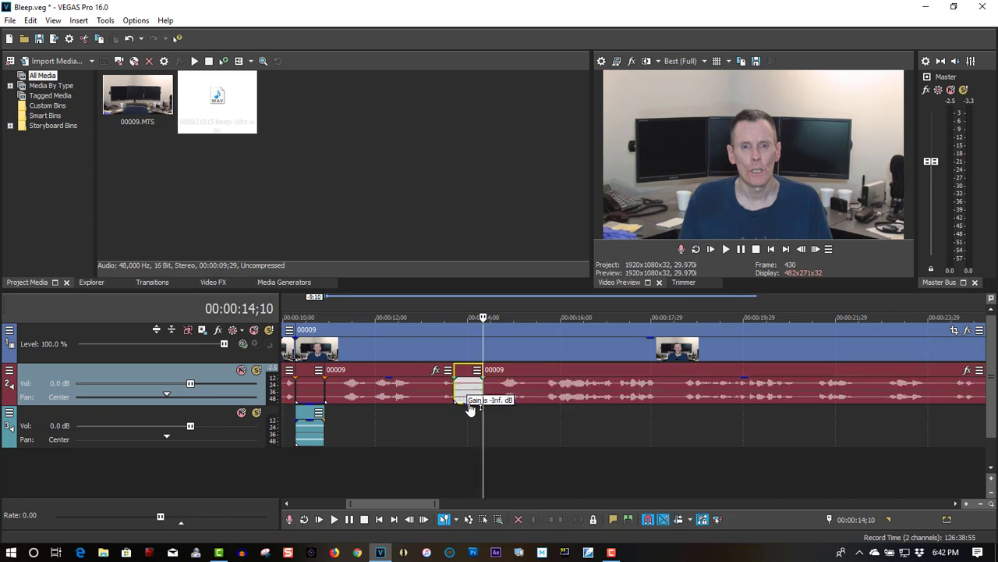
{"action": "left_click_drag", "start_coordinate": [217, 97], "coordinate": [460, 441]}
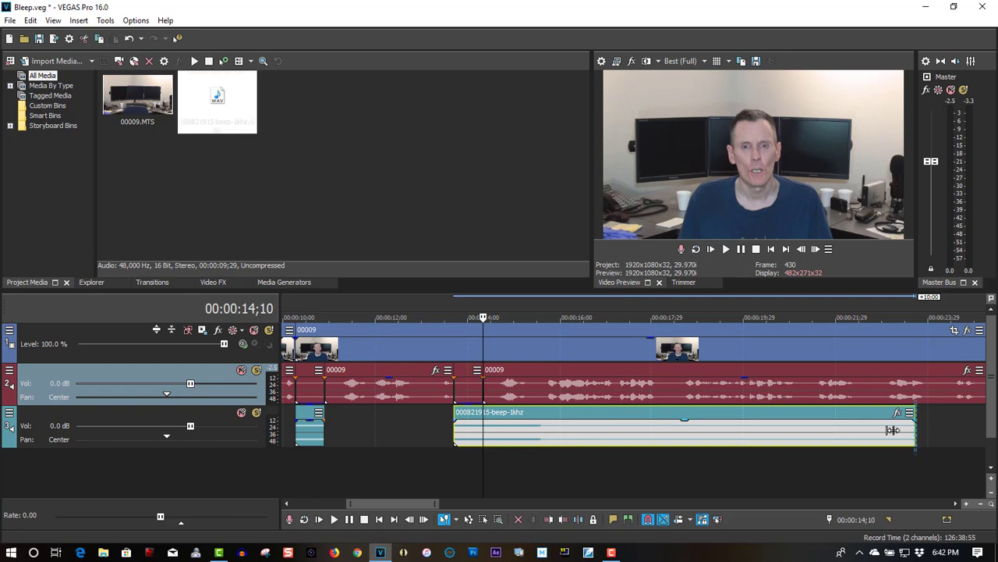
{"action": "left_click_drag", "start_coordinate": [916, 434], "coordinate": [483, 427]}
{"action": "left_click_drag", "start_coordinate": [406, 507], "coordinate": [397, 508]}
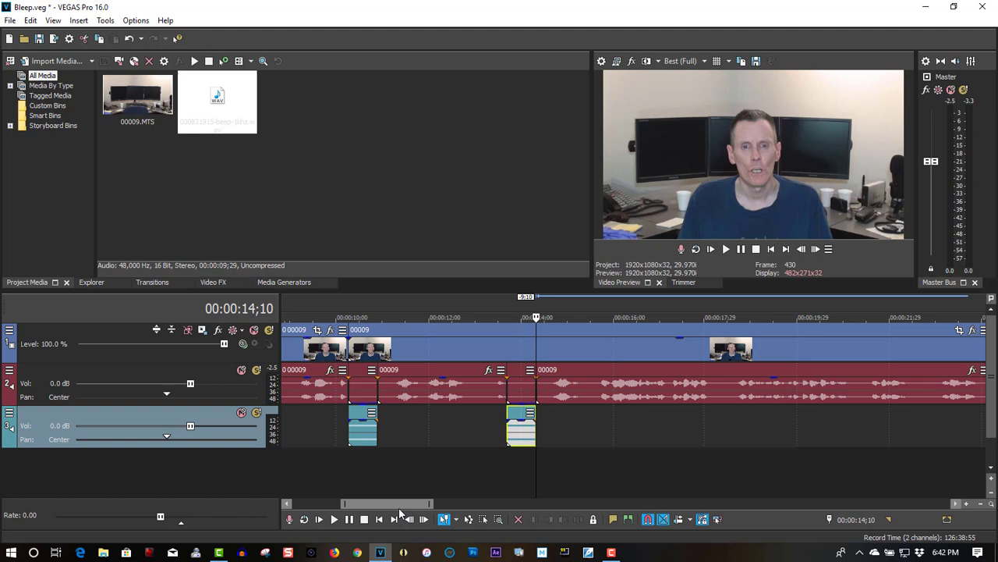
{"action": "left_click", "coordinate": [353, 427]}
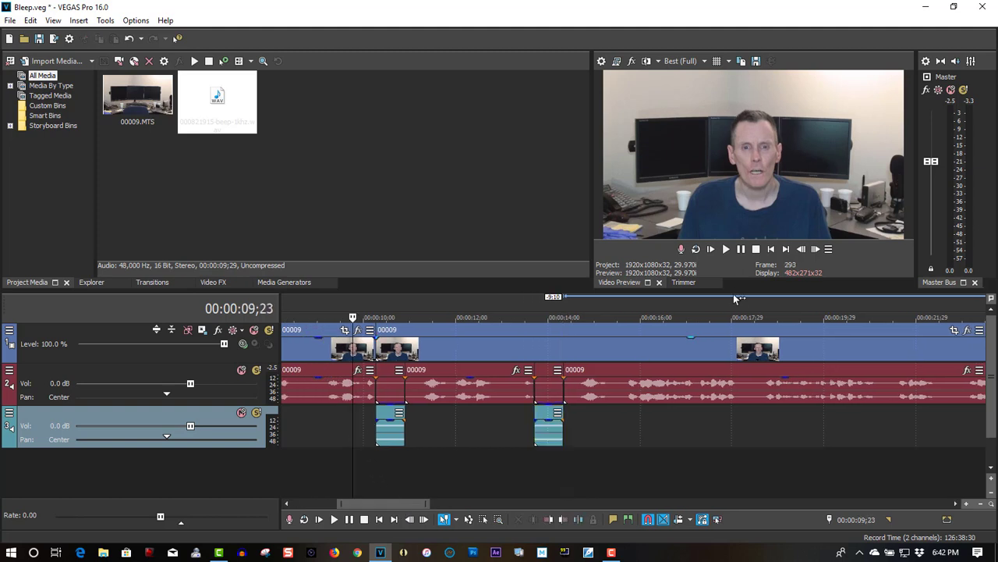
{"action": "left_click", "coordinate": [724, 249]}
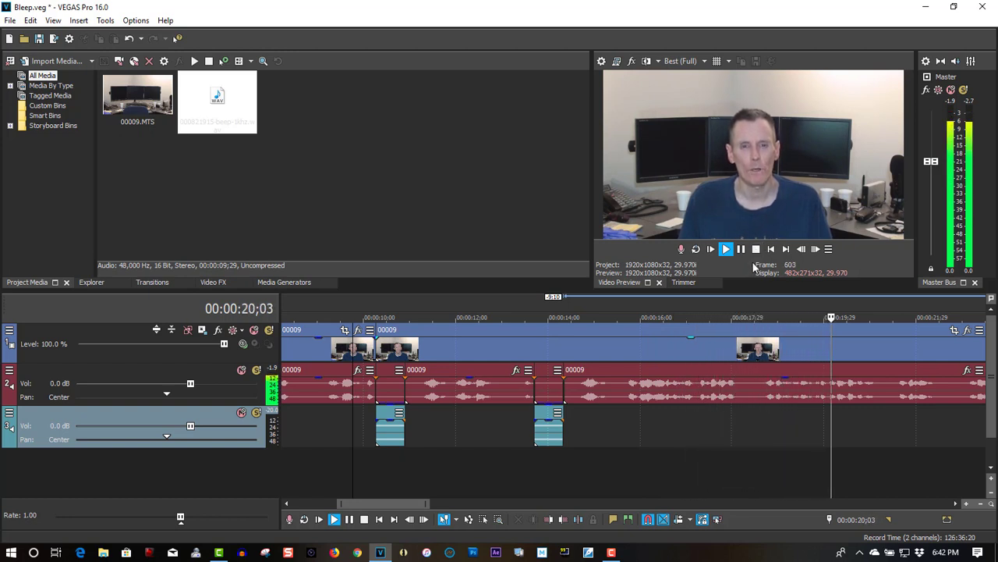
{"action": "left_click_drag", "start_coordinate": [391, 504], "coordinate": [429, 507]}
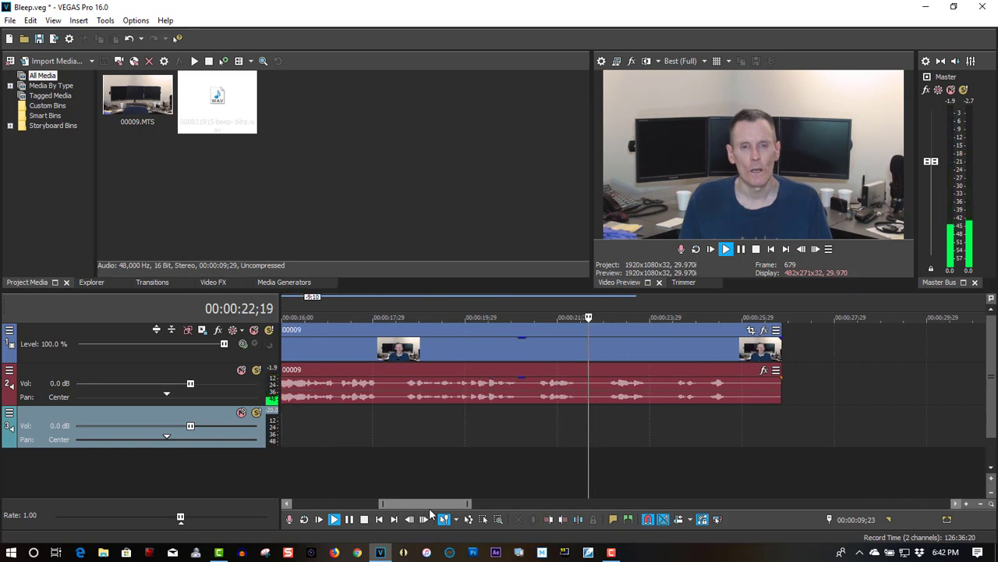
{"action": "left_click", "coordinate": [755, 249]}
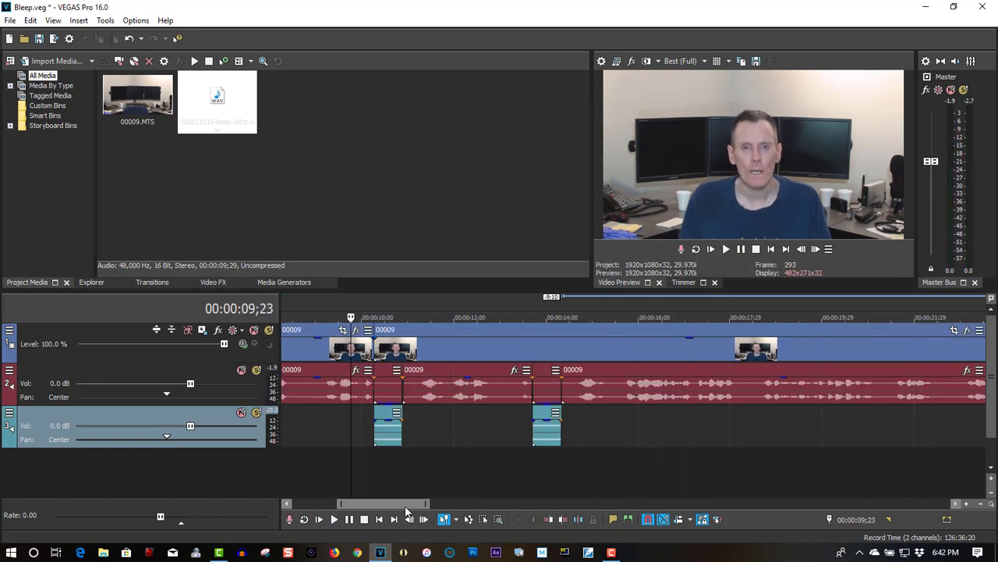